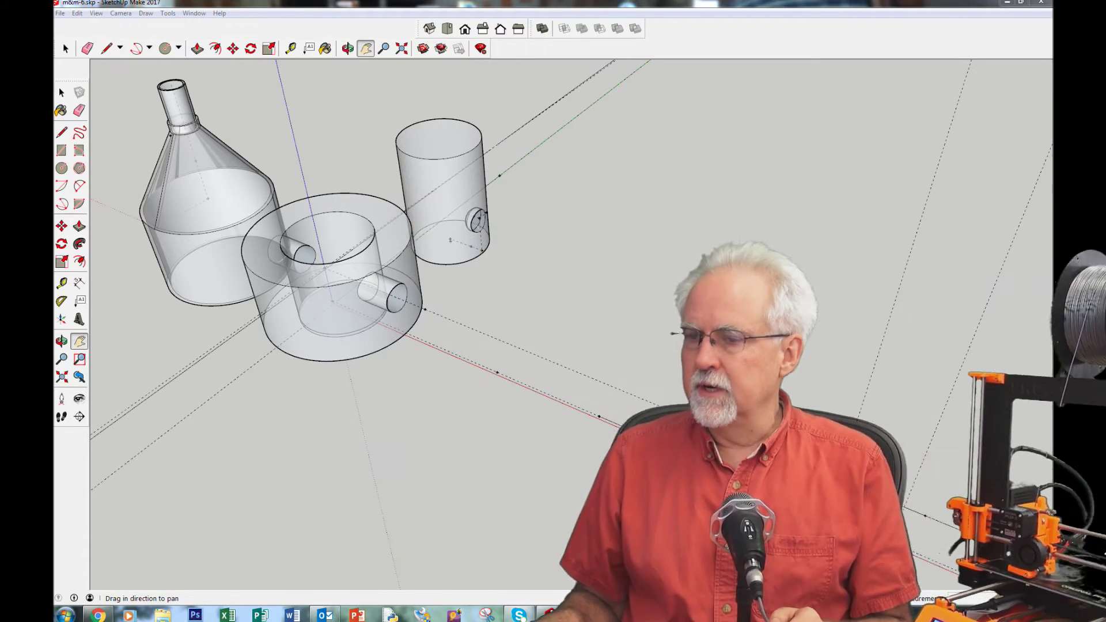
mouse_move(373, 283)
left_mouse_down()
mouse_move(591, 363)
mouse_move(592, 388)
left_mouse_up()
scroll(578, 344, "up", 4)
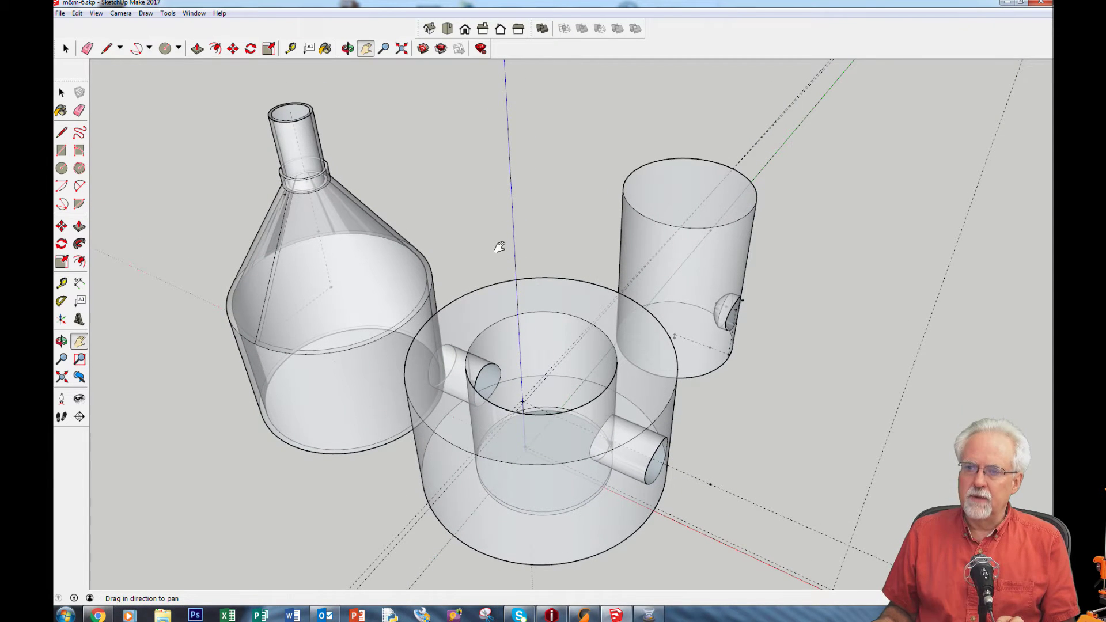
key("o")
left_click_drag(518, 247, 585, 240)
key("h")
scroll(523, 244, "down", 3)
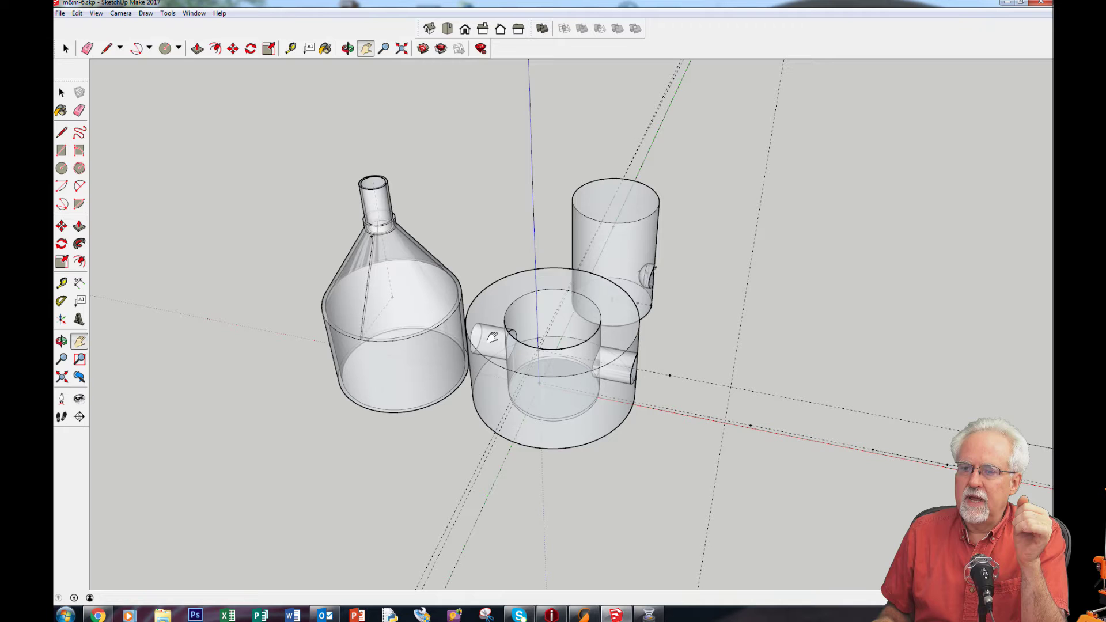
Orbit above the model and zoom in on the small cylinder's side hole.
key("o")
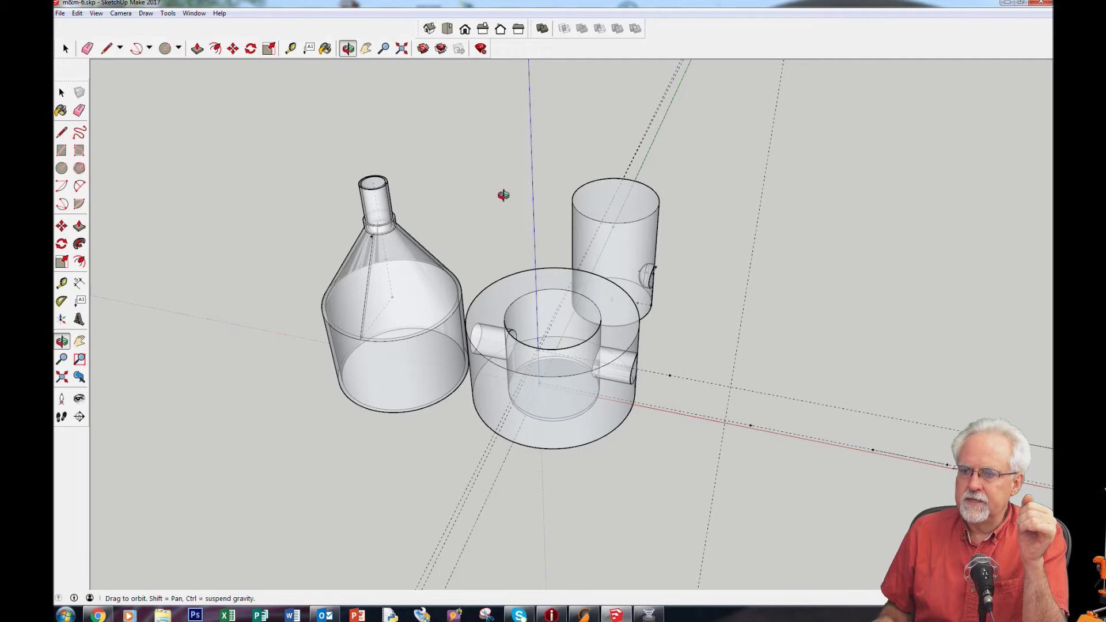
left_click_drag(506, 196, 486, 321)
key("h")
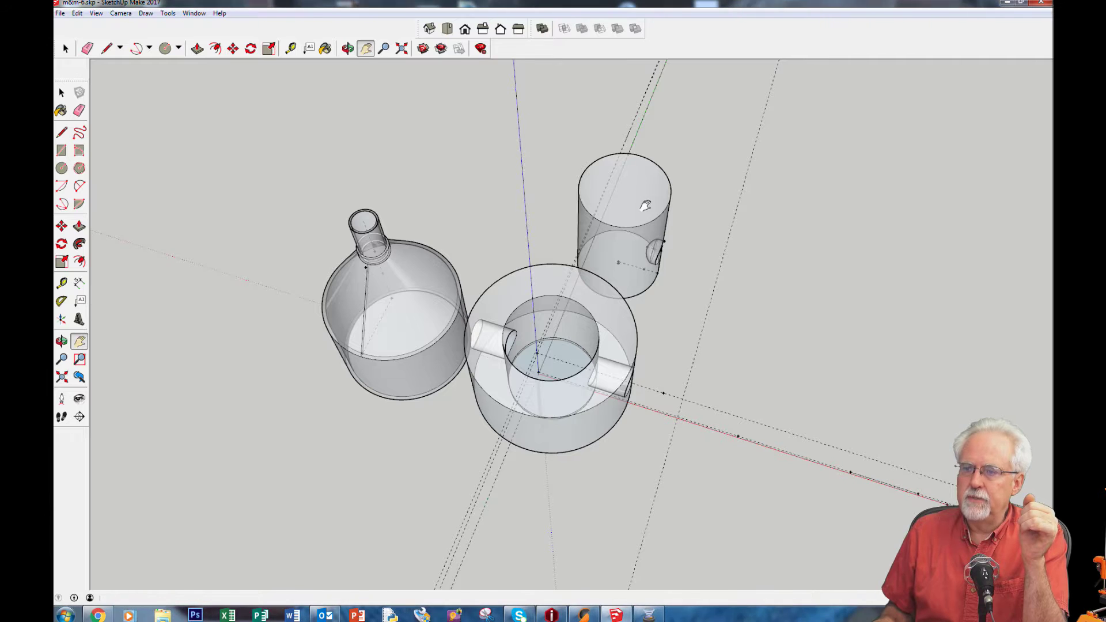
middle_click_drag(672, 303, 494, 140)
middle_click_drag(675, 329, 678, 288)
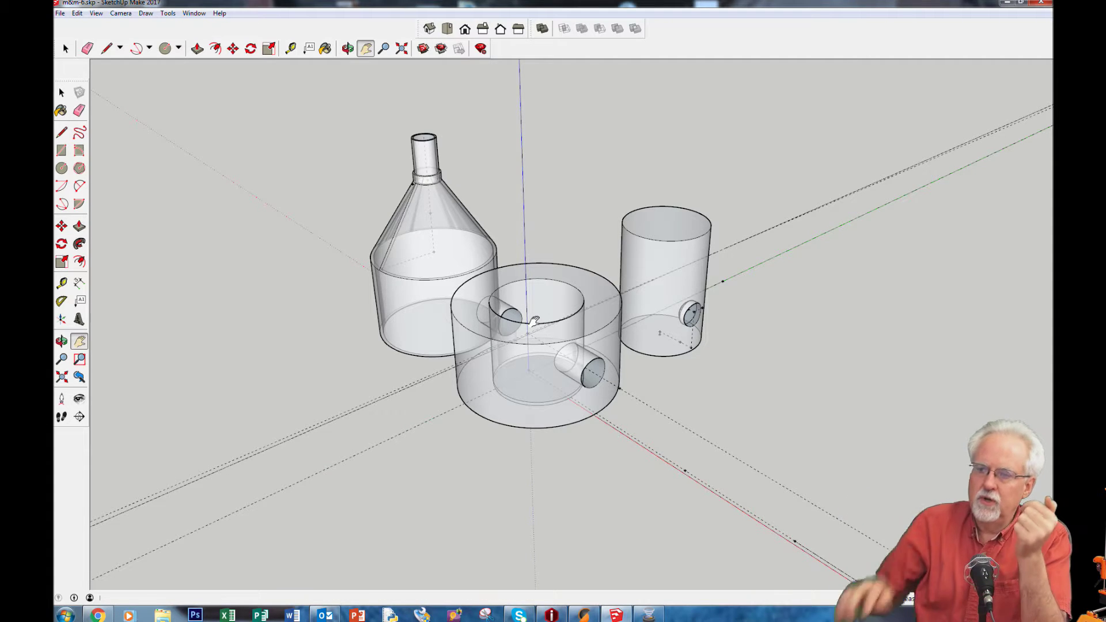
scroll(718, 331, "up", 5)
scroll(554, 328, "down", 3)
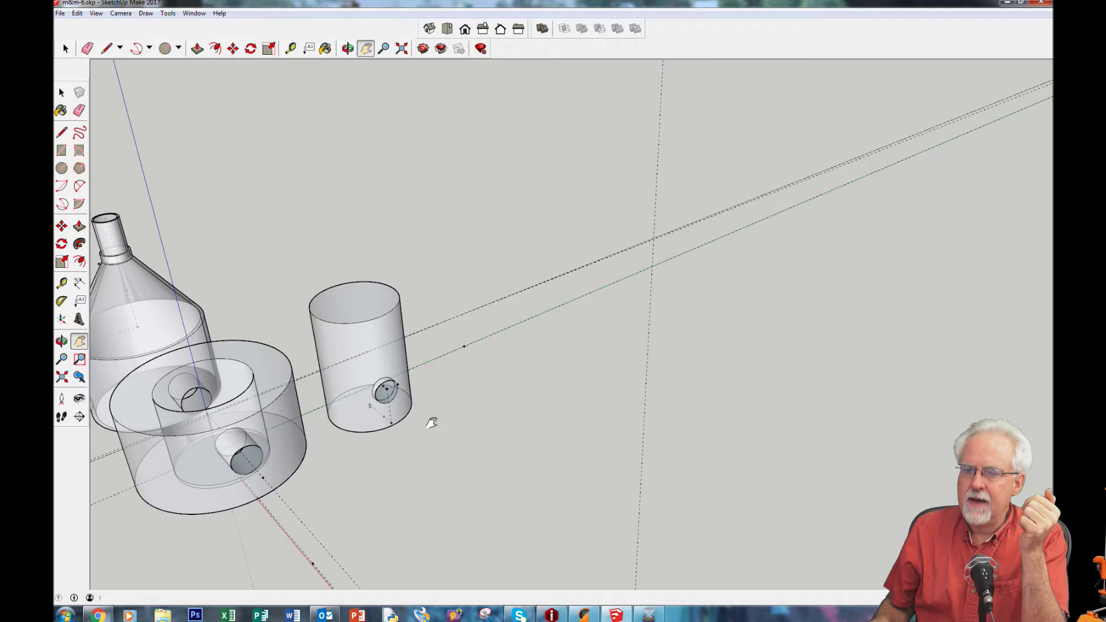
scroll(339, 397, "up", 6)
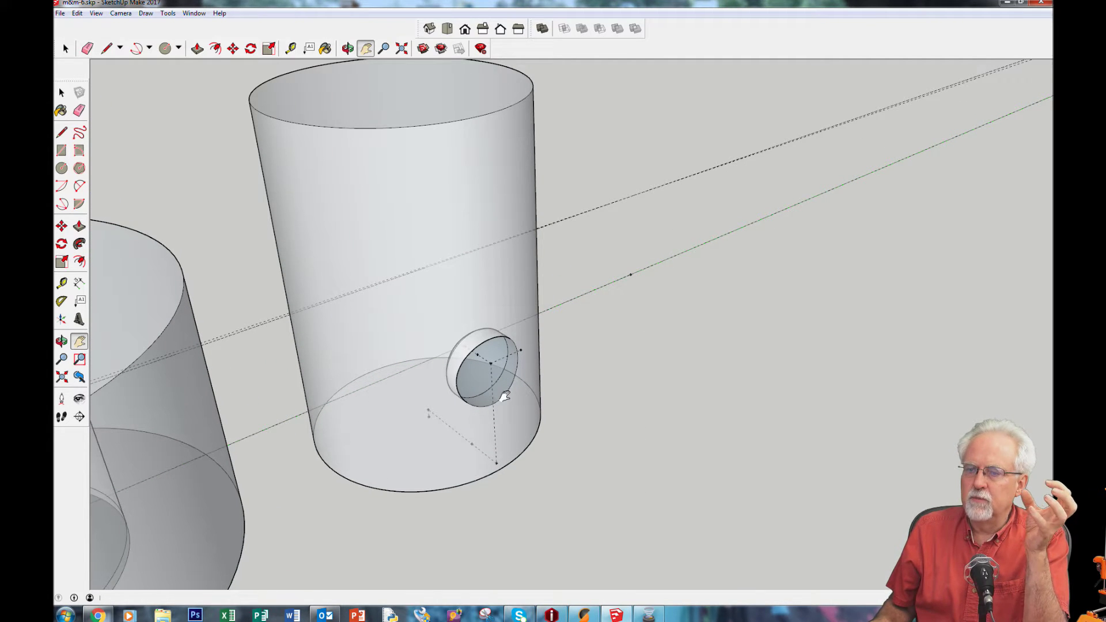
Zoom back out and pan until the funnel and whole sorter are framed.
scroll(248, 345, "down", 5)
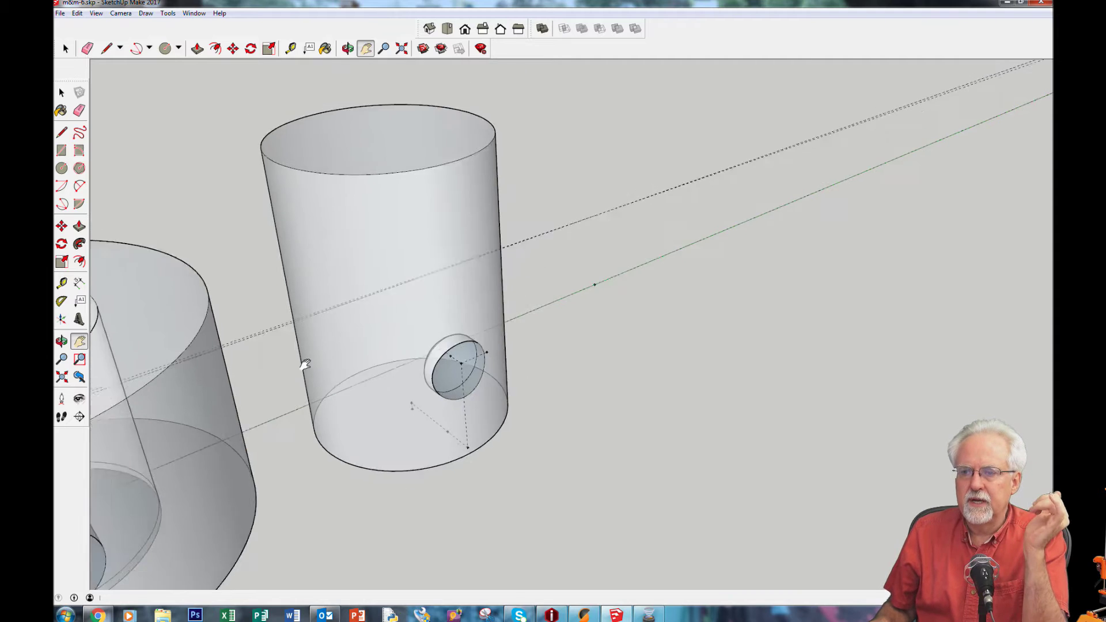
scroll(173, 285, "down", 1)
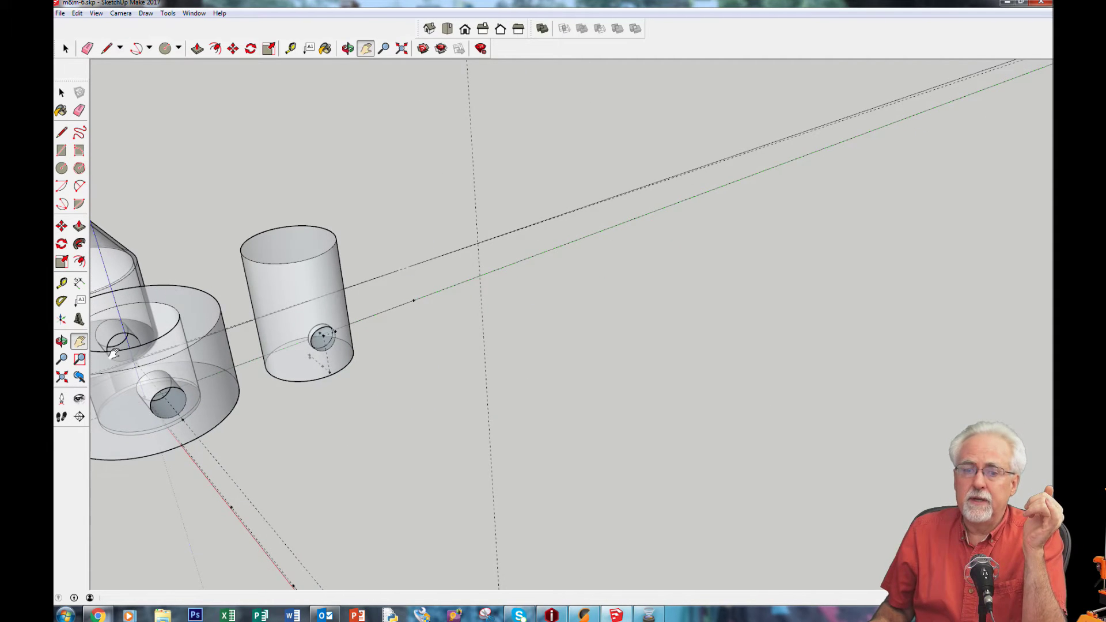
left_click_drag(173, 285, 491, 322)
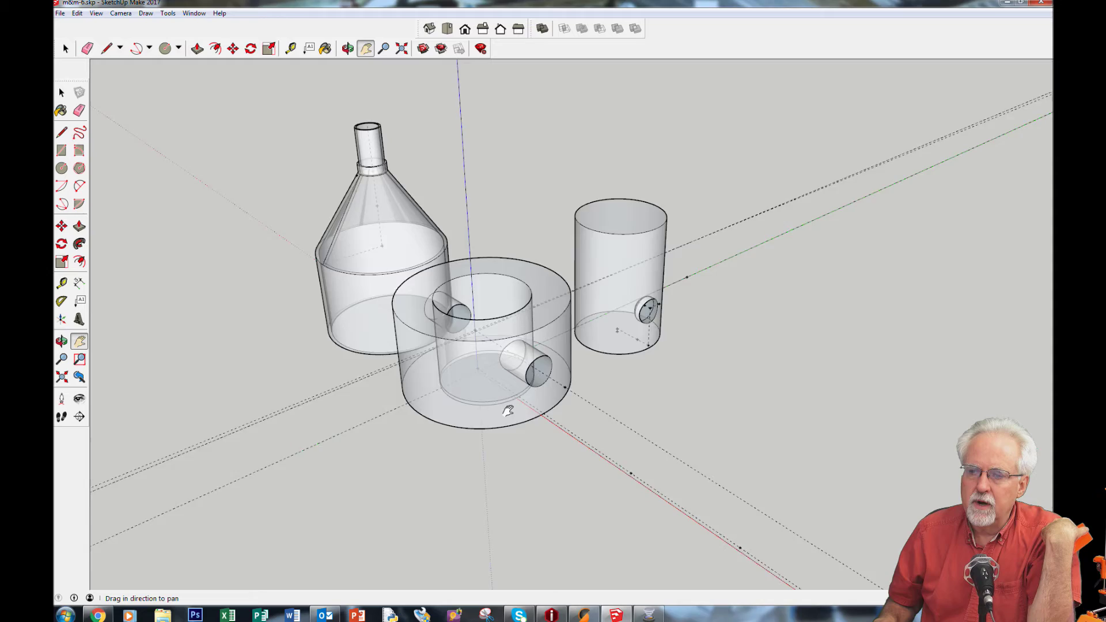
Pan, zoom in and orbit close around the ring housing and its two side tubes.
left_click_drag(507, 407, 492, 450)
scroll(492, 450, "up", 5)
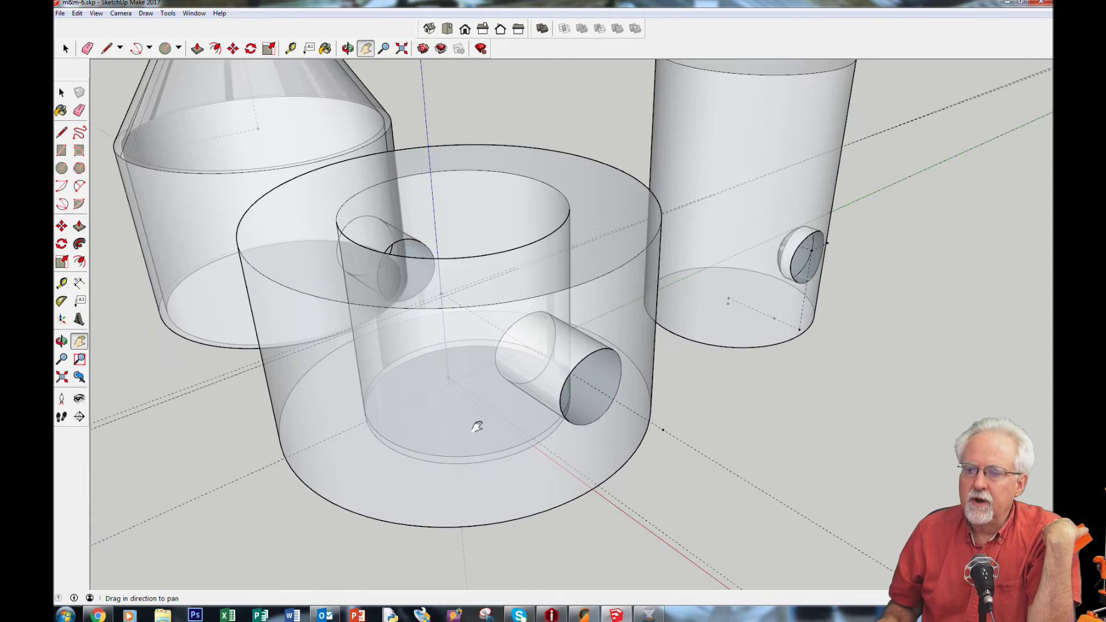
middle_click_drag(484, 416, 452, 471)
key("h")
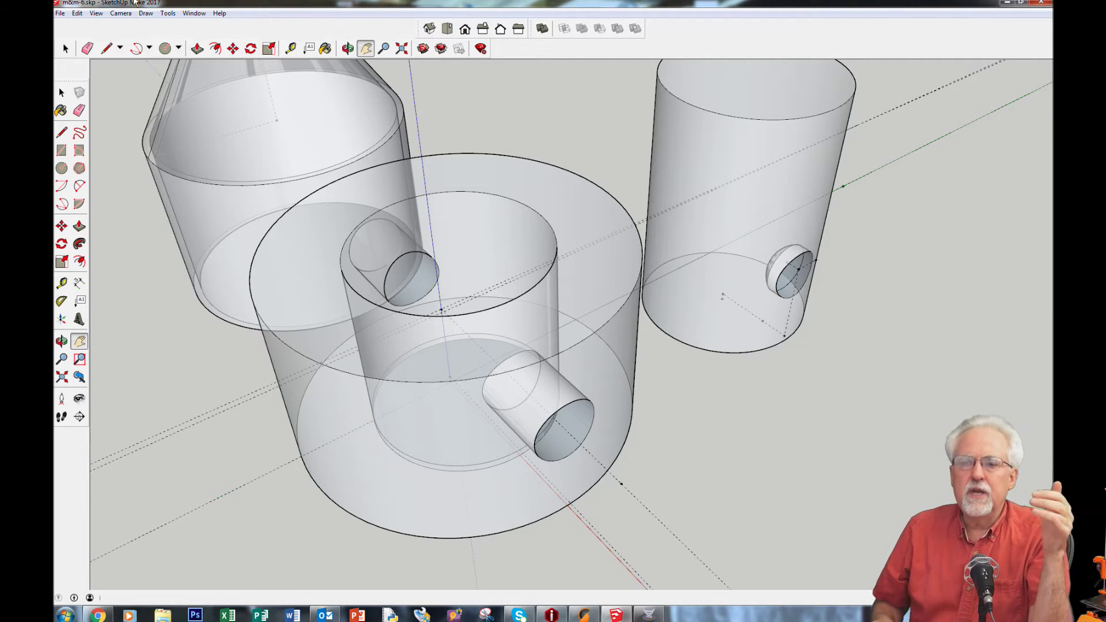
Zoom out slightly and orbit lower to show the ring housing, funnel and cylinder together.
scroll(495, 386, "down", 2)
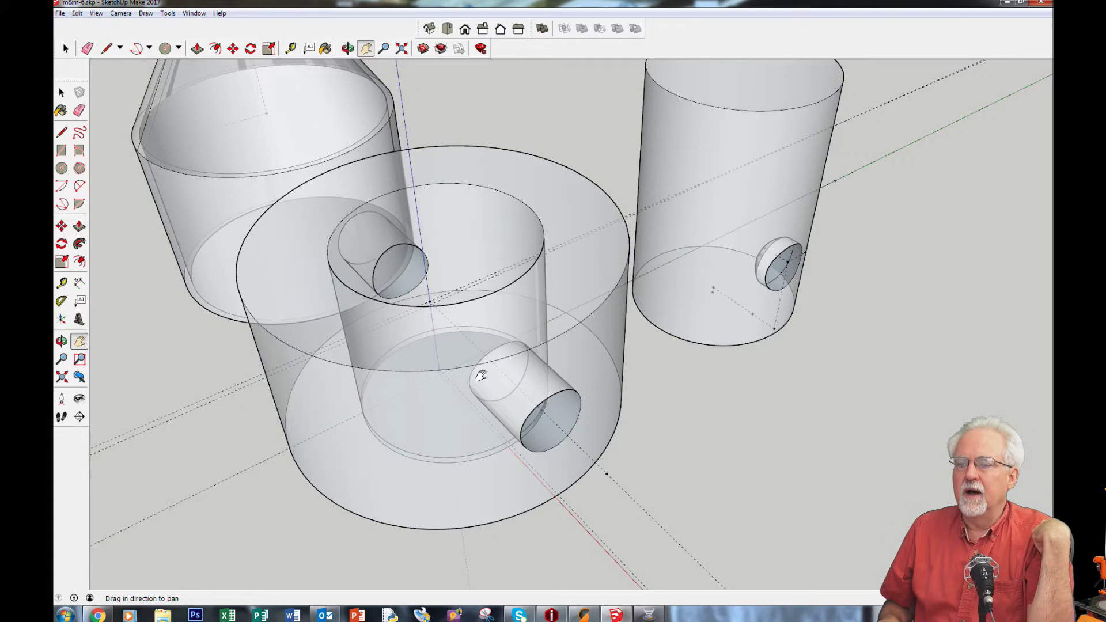
key("o")
left_click_drag(439, 373, 491, 345)
key("h")
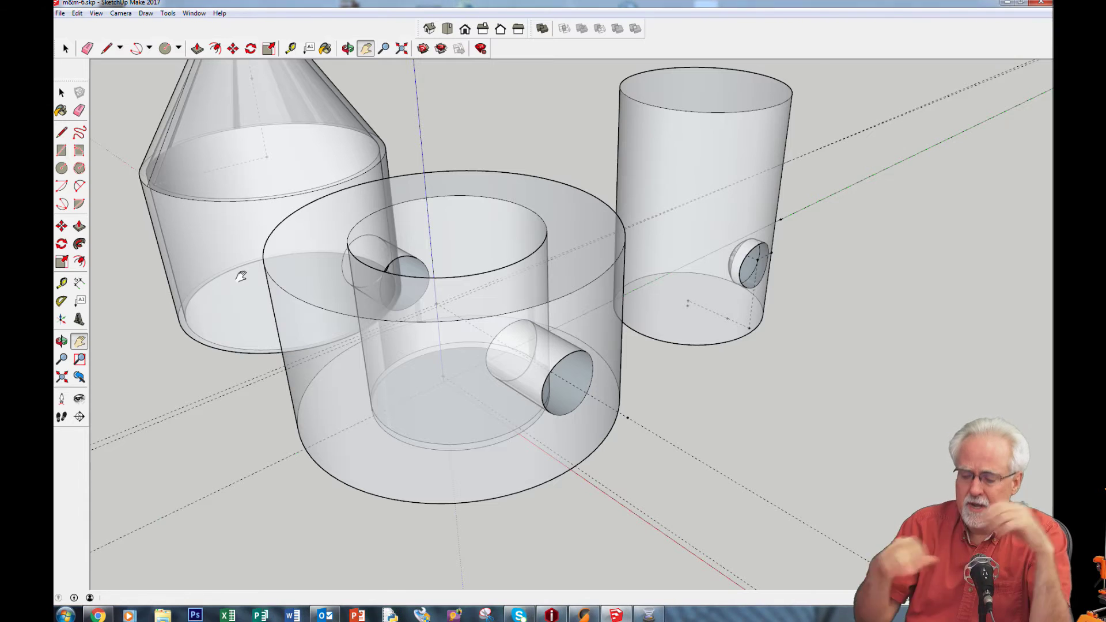
Orbit to a low front view where the funnel separates from the tall cylinder.
left_click_drag(707, 395, 575, 255)
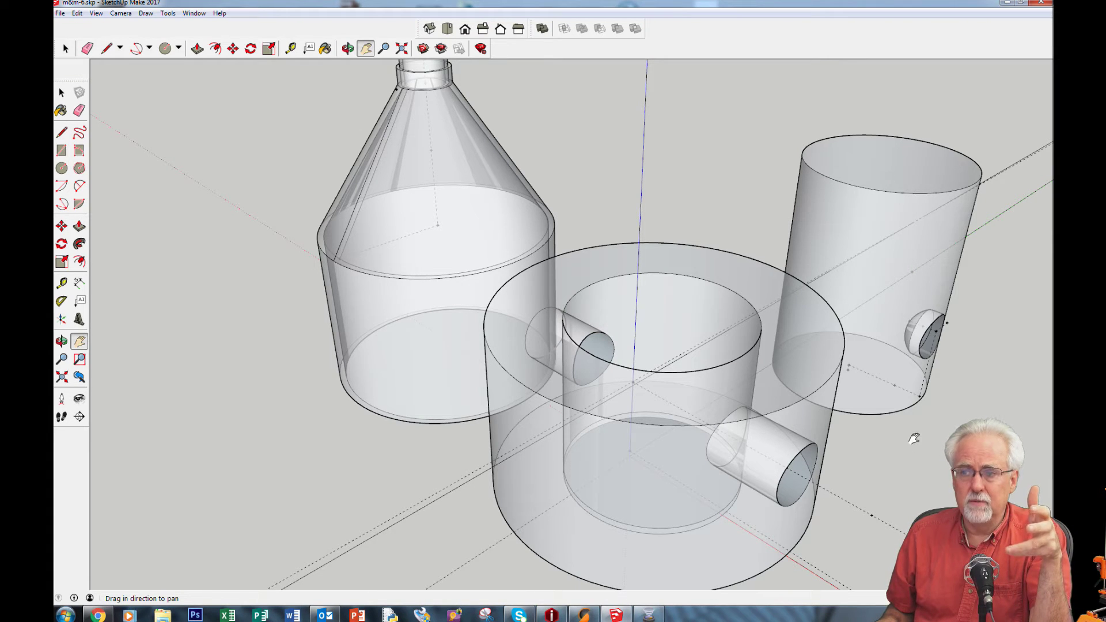
middle_click_drag(945, 358, 749, 398)
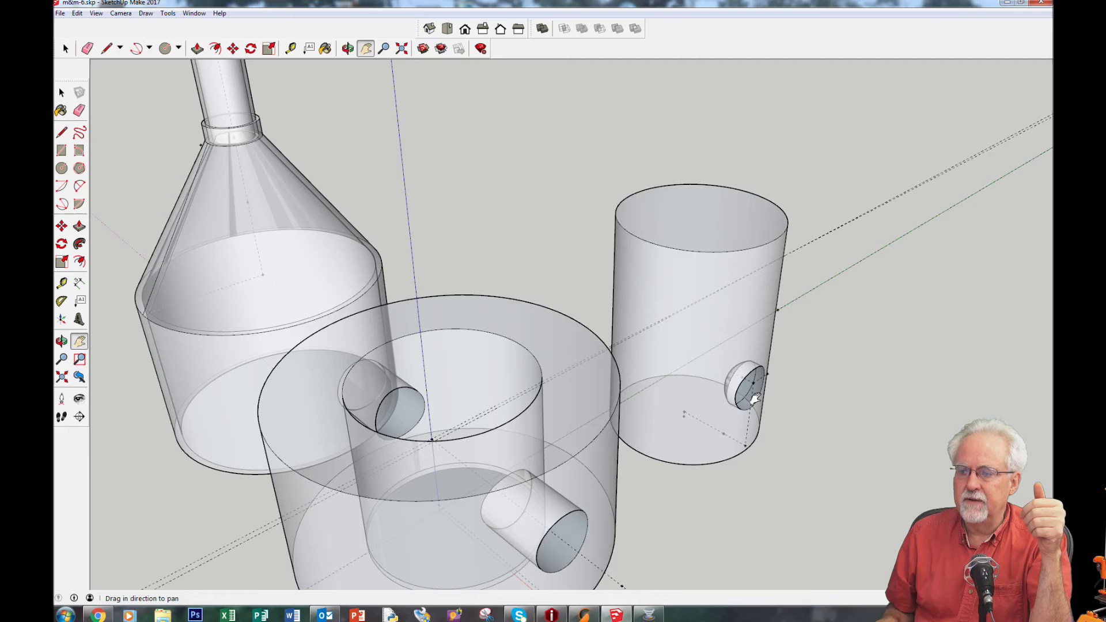
key("o")
left_click_drag(704, 416, 511, 393)
key("h")
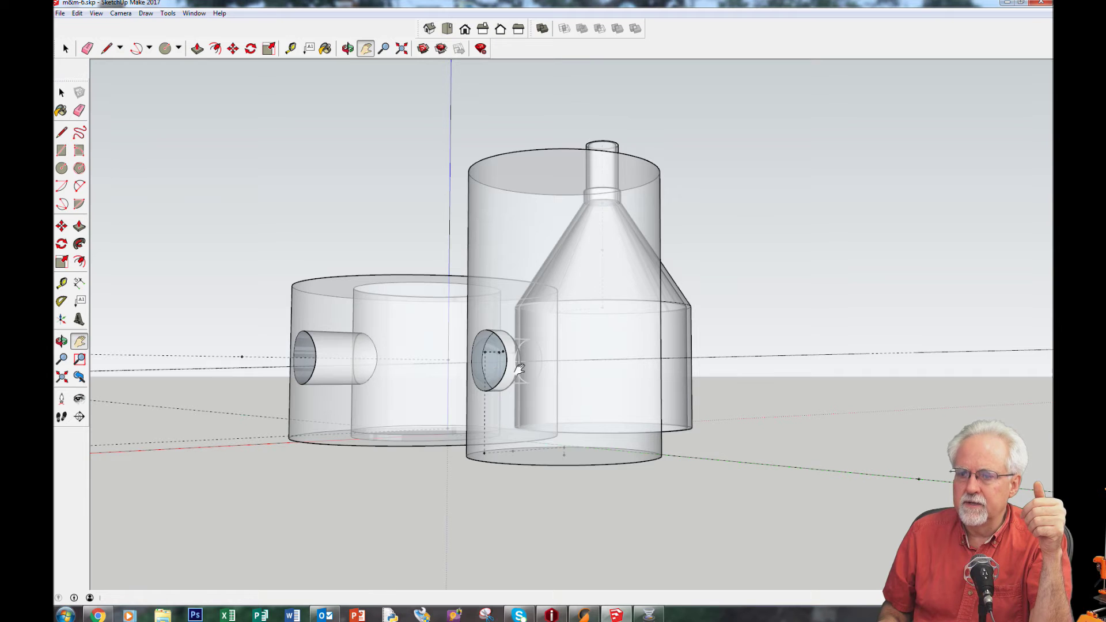
middle_click_drag(507, 378, 389, 369)
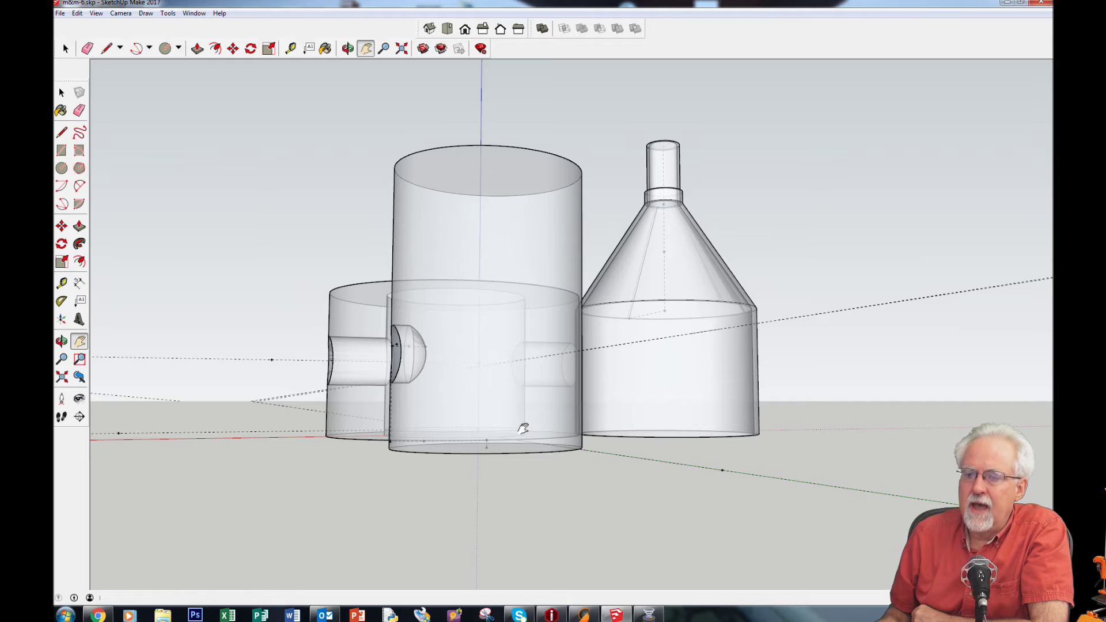
View the sorter from higher up, then switch to Slic3r showing m&m-6.stl.
middle_click_drag(741, 175, 708, 343)
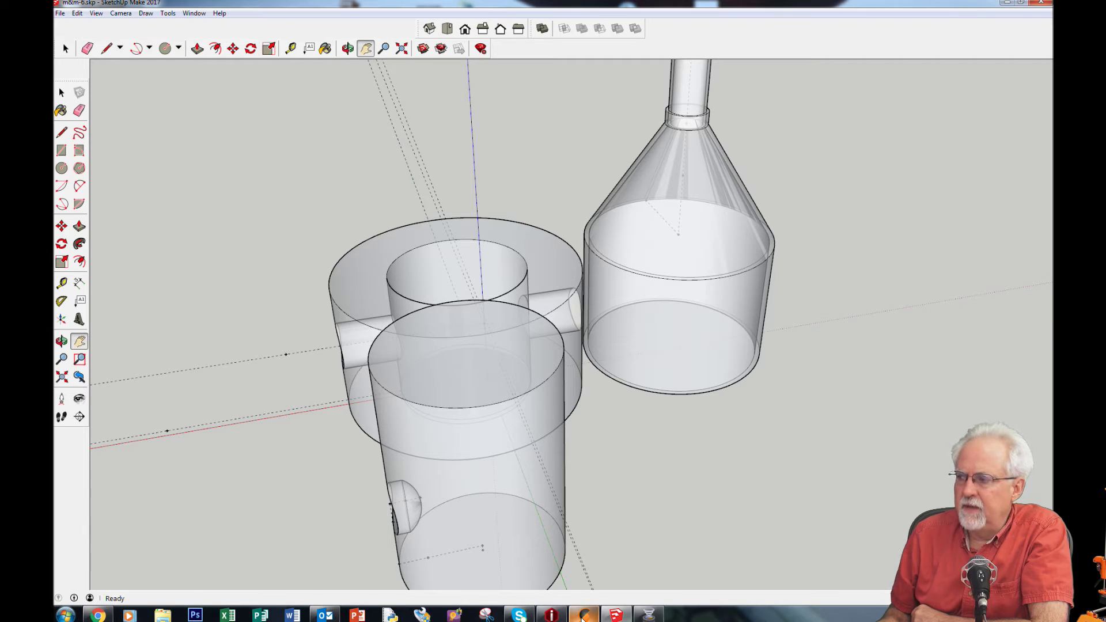
mouse_move(583, 618)
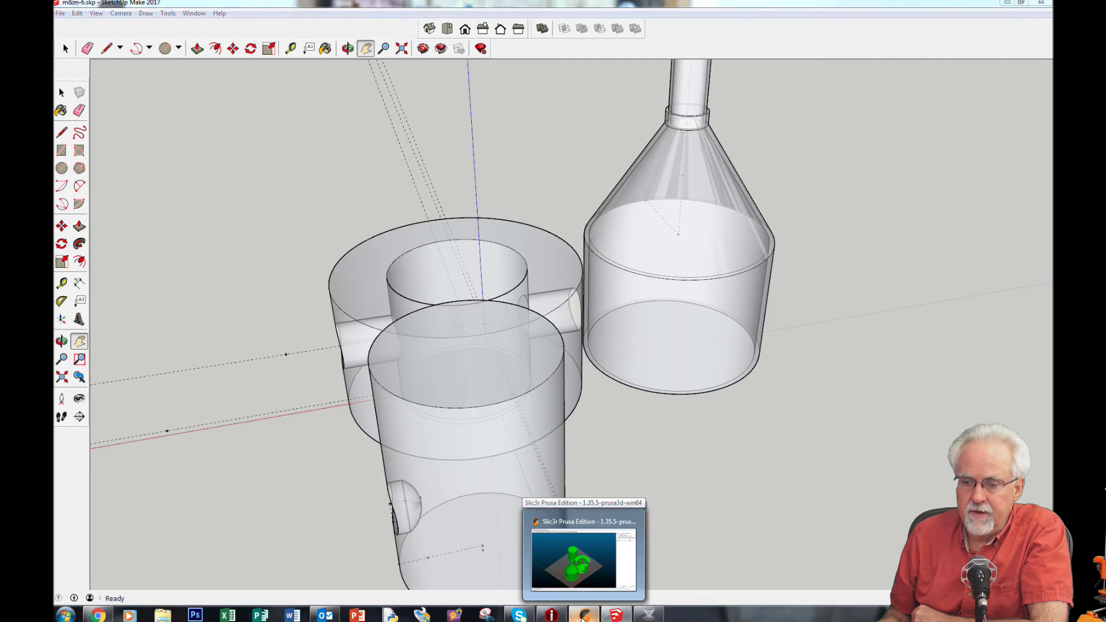
left_click(583, 618)
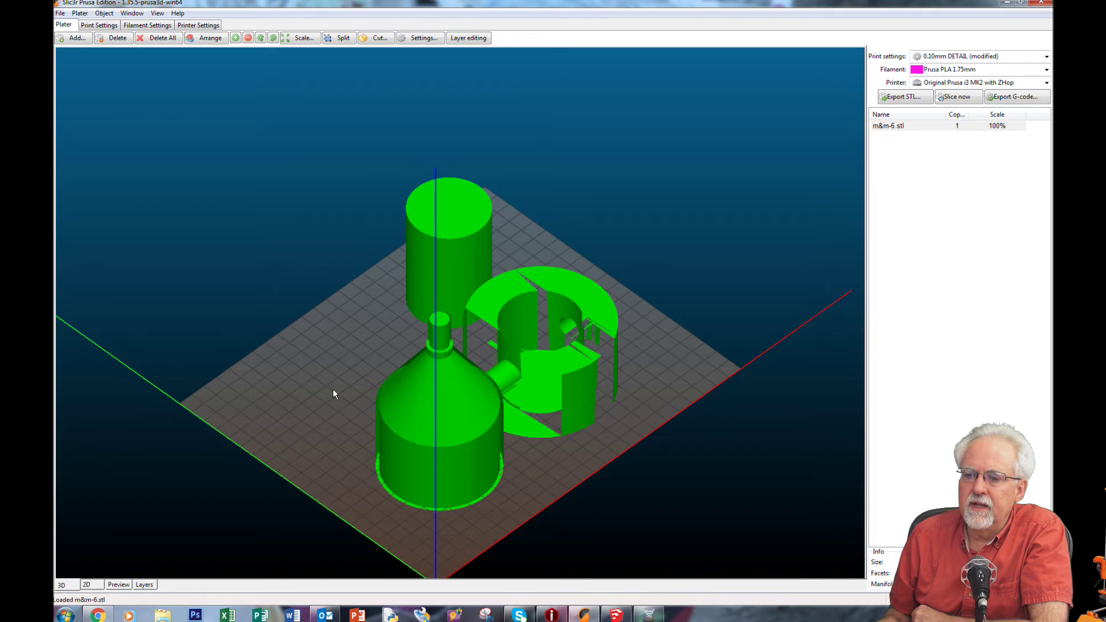
Zoom the Slic3r plater and move the m&m-6 model up and left on the bed.
scroll(477, 420, "up", 5)
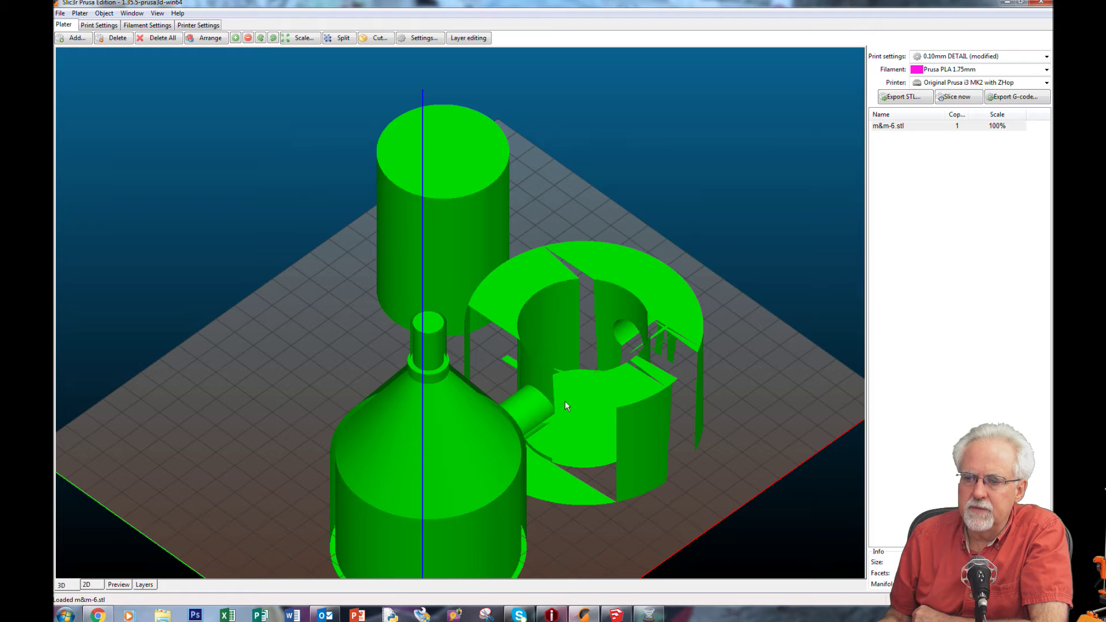
left_click_drag(565, 403, 533, 361)
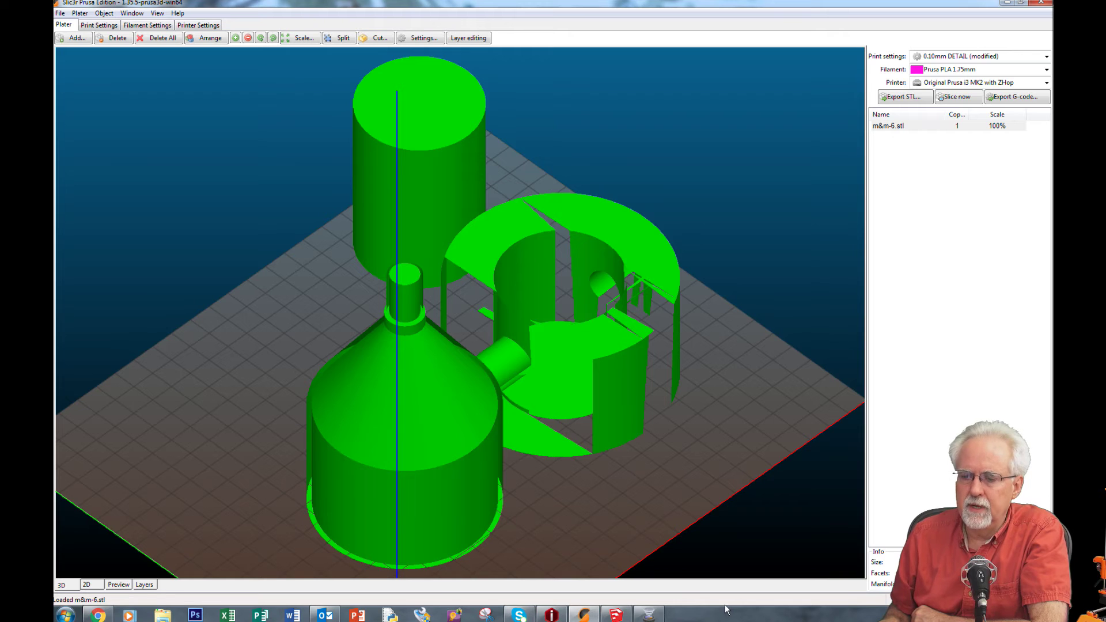
Bring ideaMaker back and place it as a large window at the screen's top-left.
left_click(552, 616)
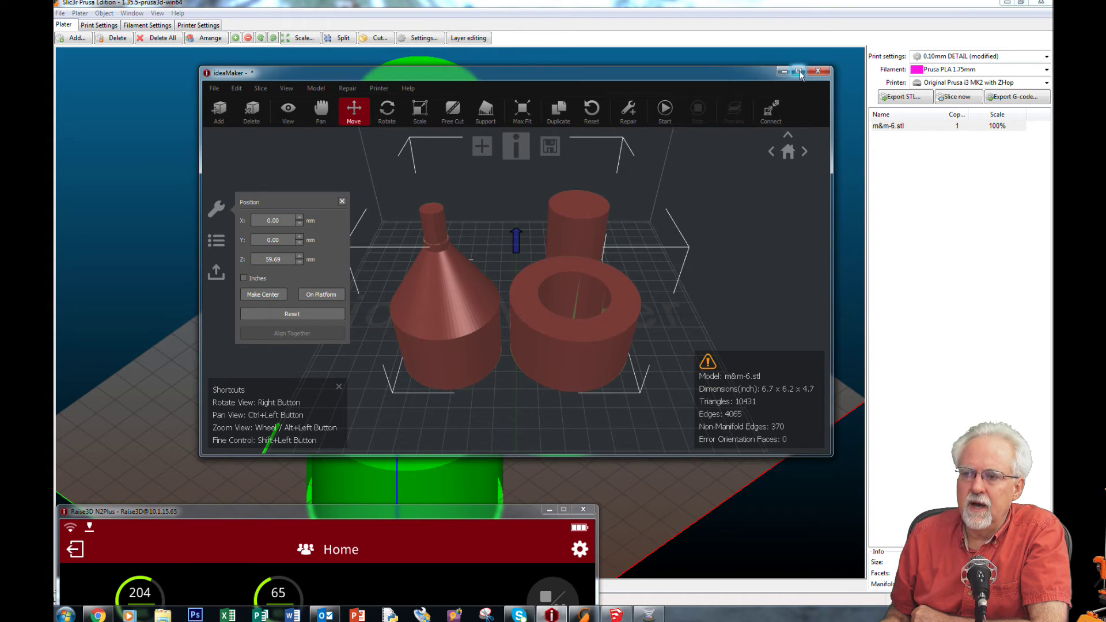
left_click(799, 71)
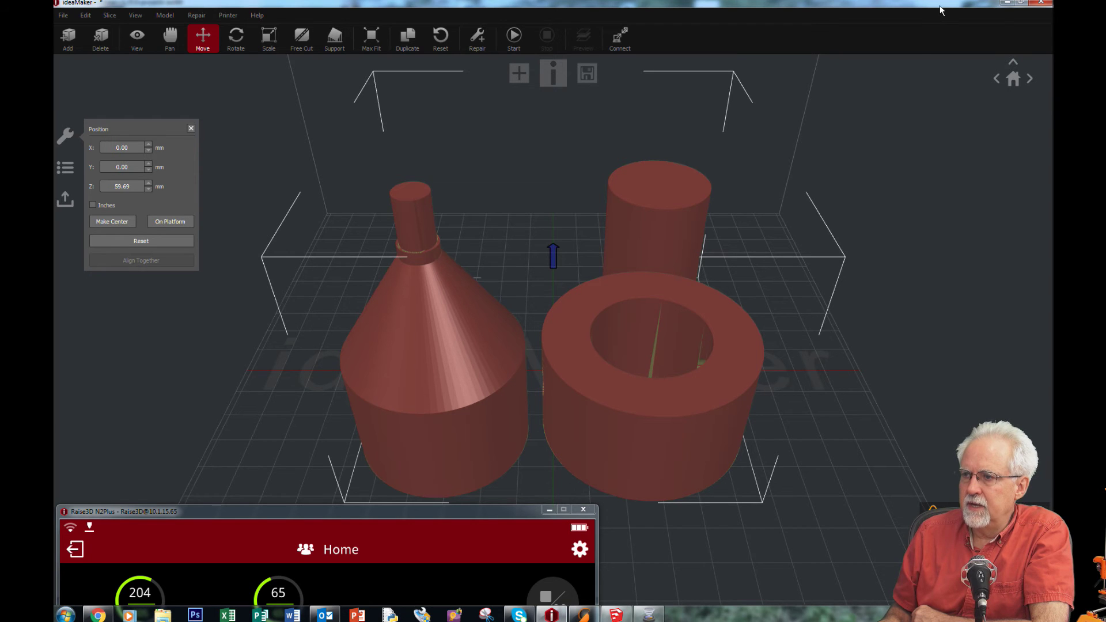
left_click(1020, 3)
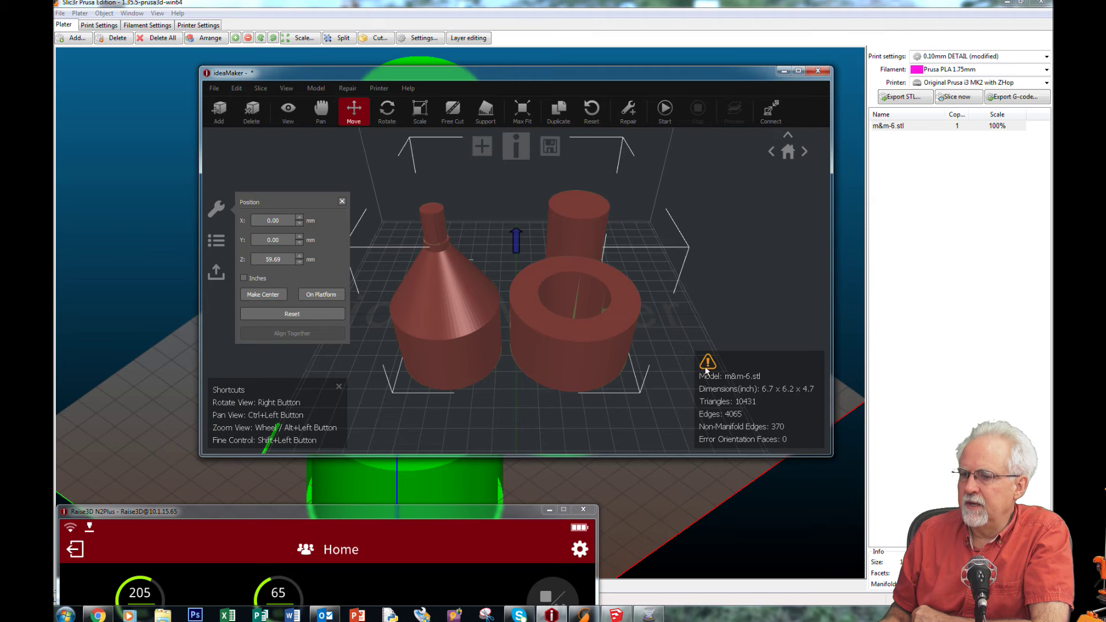
left_click_drag(610, 74, 468, 5)
left_click_drag(689, 387, 825, 558)
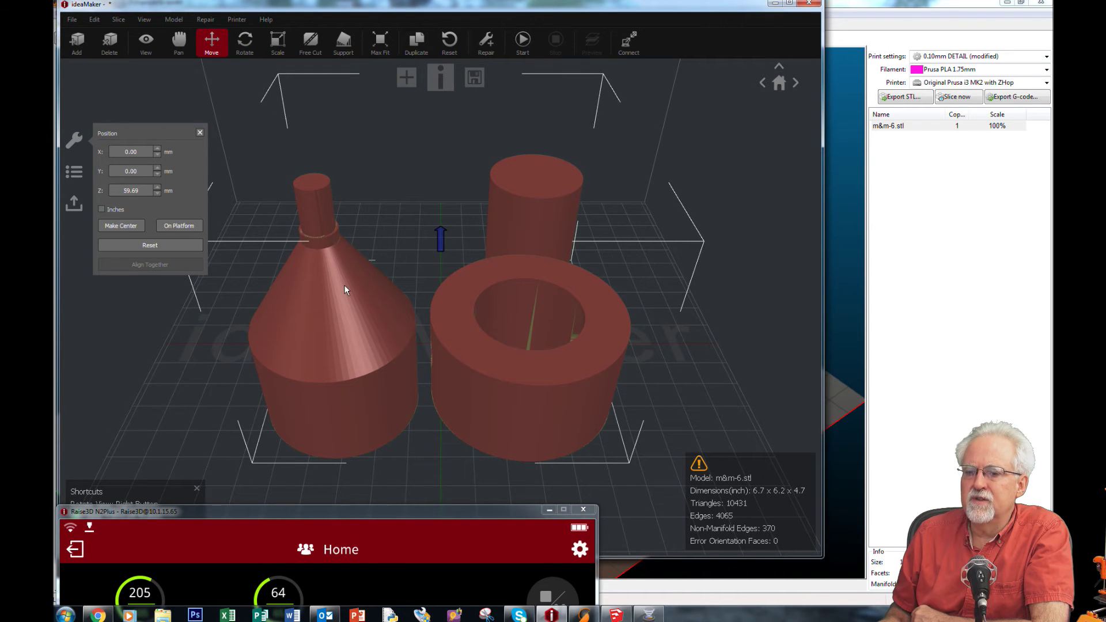
Auto-repair m&m-6.stl in ideaMaker, reducing non-manifold edges from 370 to 358.
left_click(488, 44)
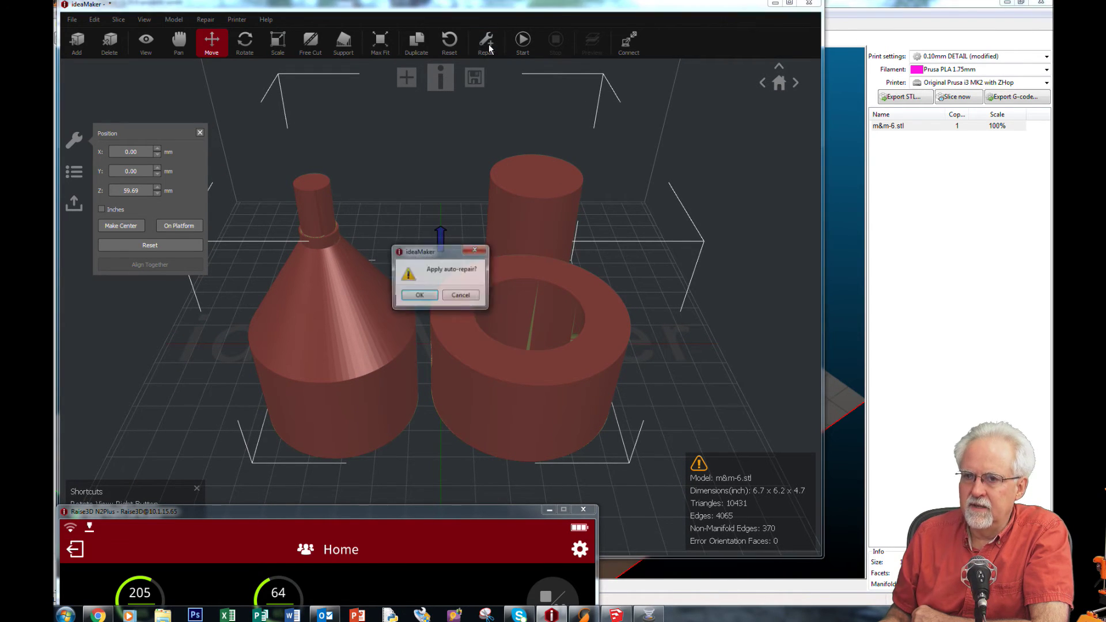
left_click(425, 298)
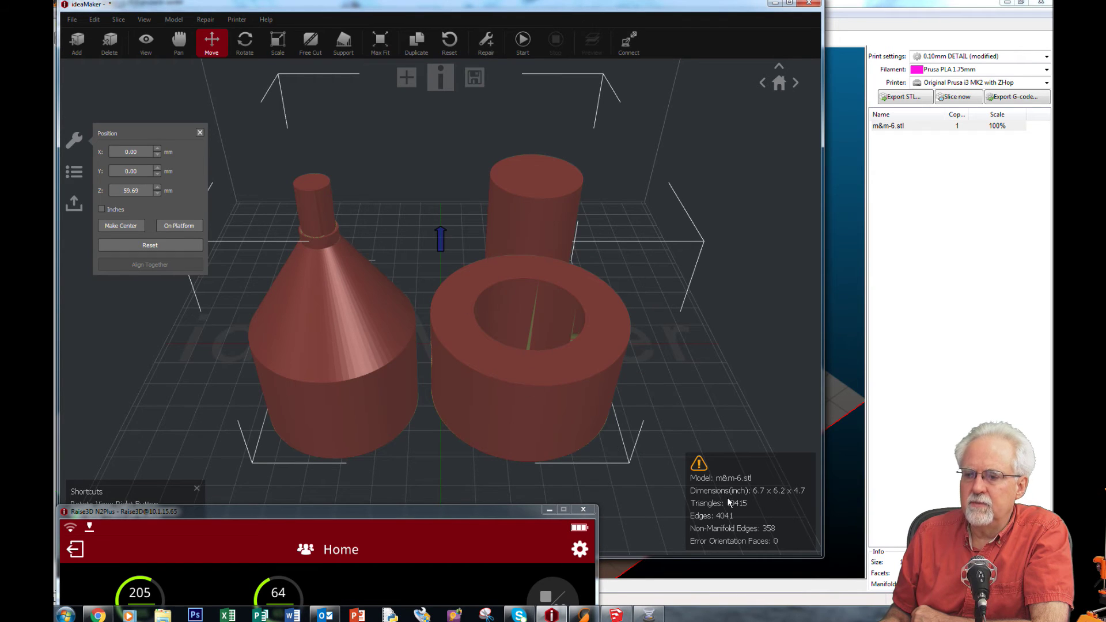
scroll(565, 380, "up", 3)
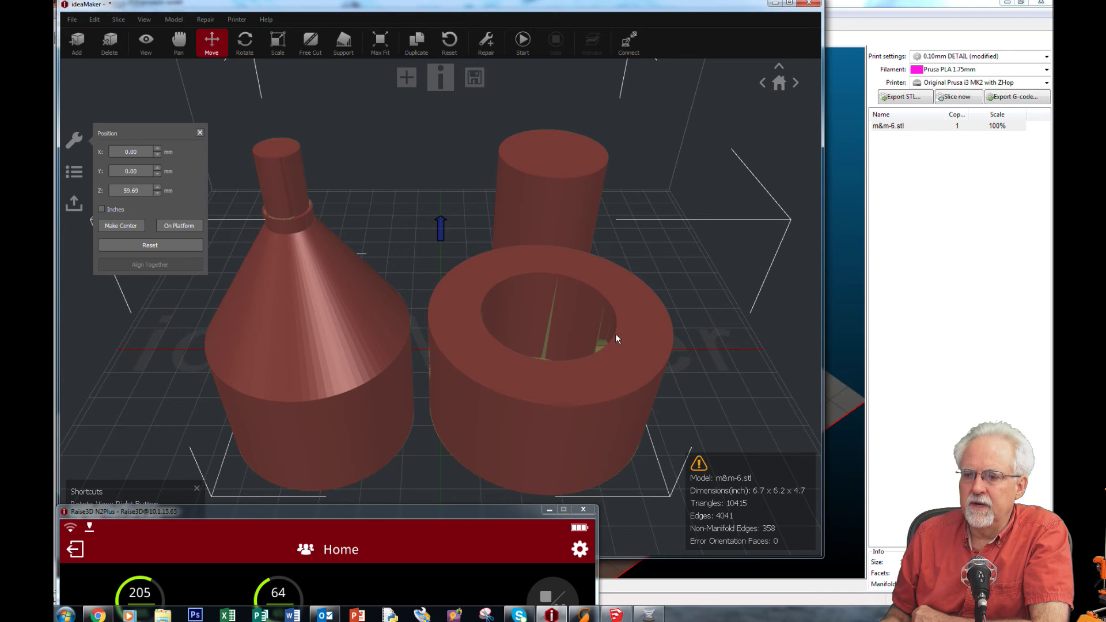
right_click_drag(668, 295, 648, 369)
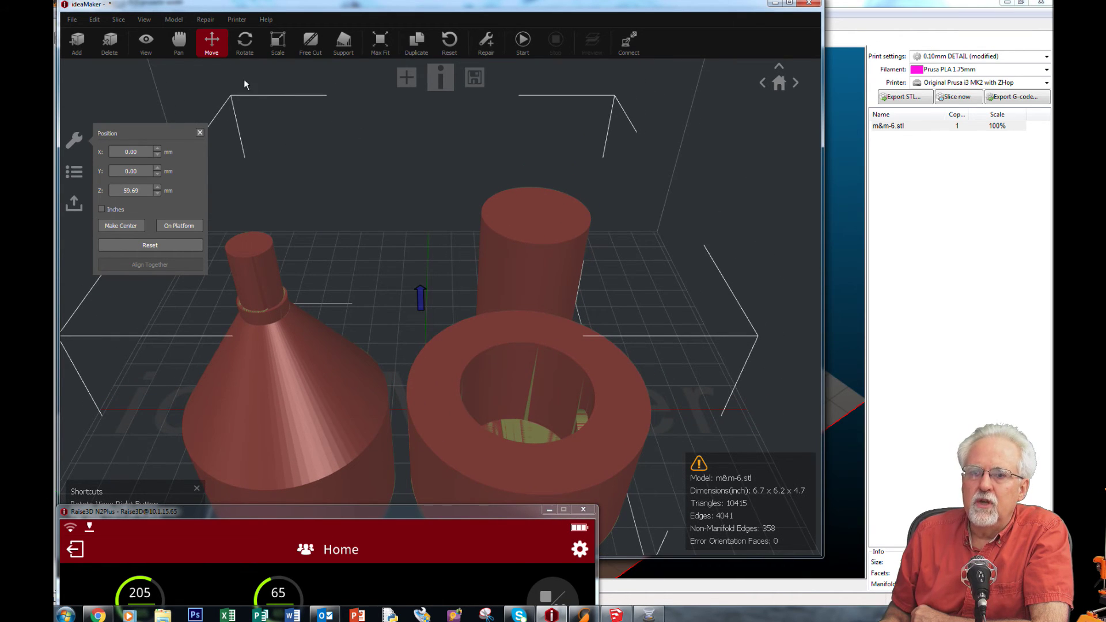
Orbit around and beneath the models to examine the cylinders' still-broken holes.
left_click(140, 44)
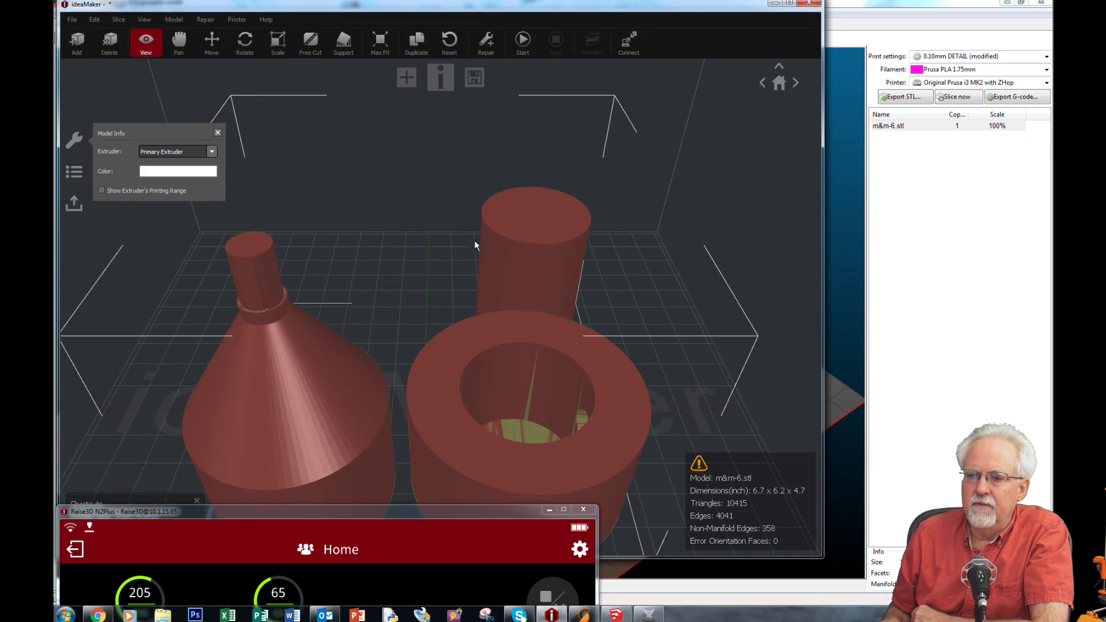
left_click_drag(450, 254, 489, 450)
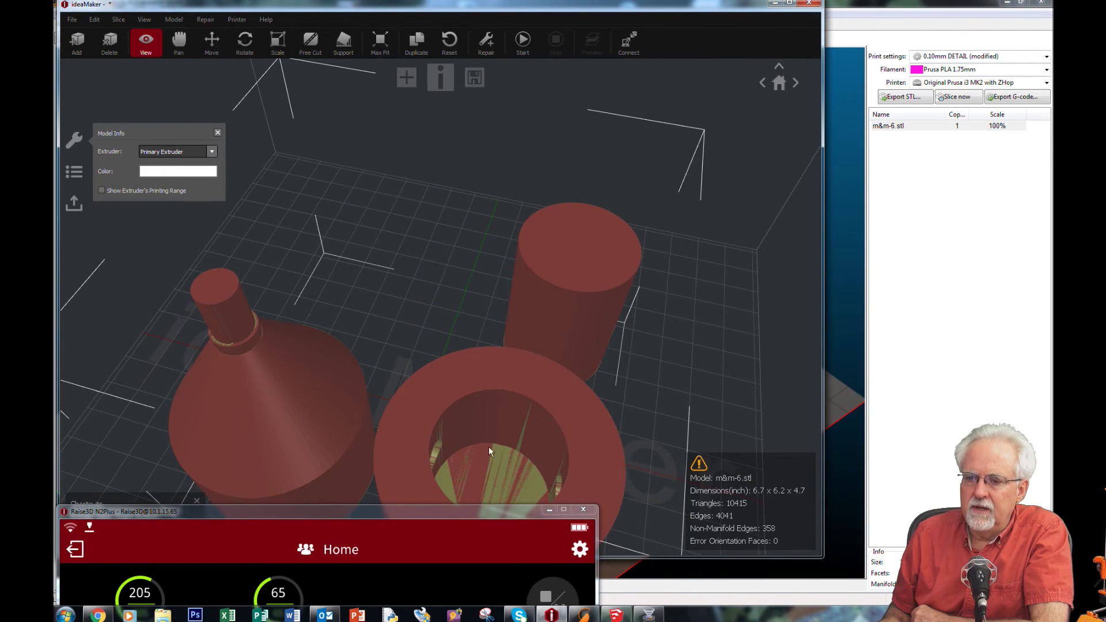
left_click_drag(418, 344, 346, 354)
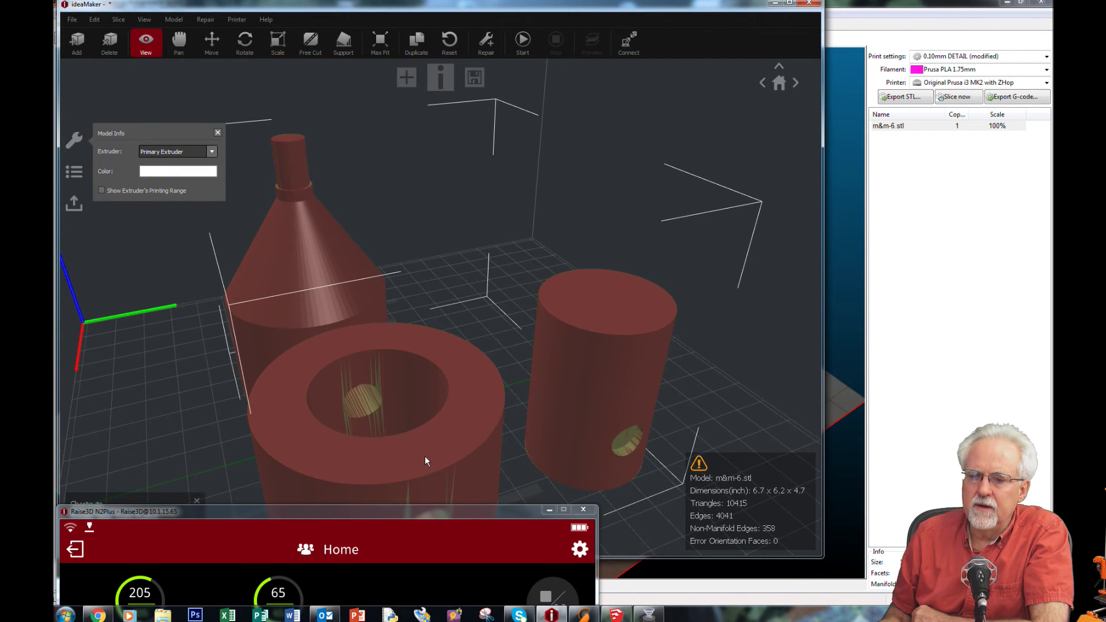
left_click_drag(424, 457, 448, 427)
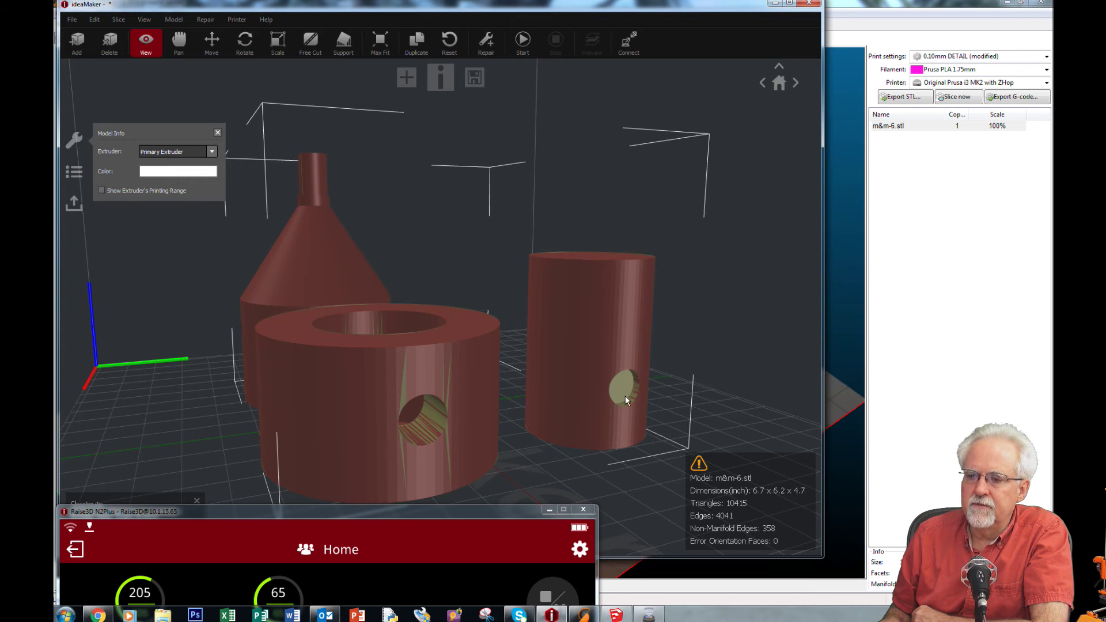
scroll(658, 409, "up", 2)
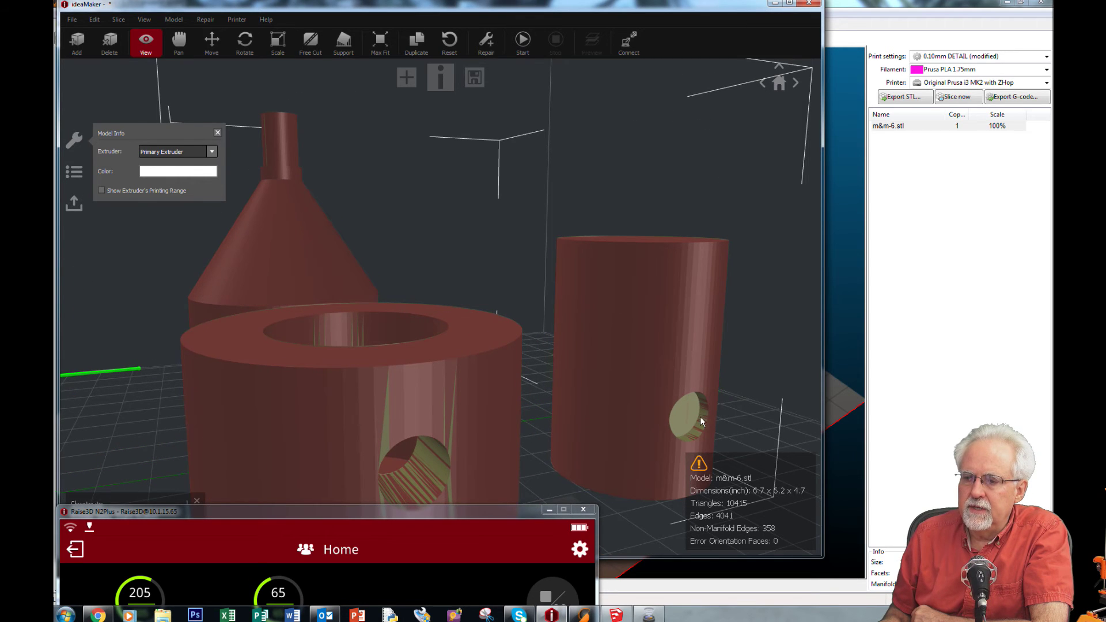
left_click_drag(693, 421, 693, 389)
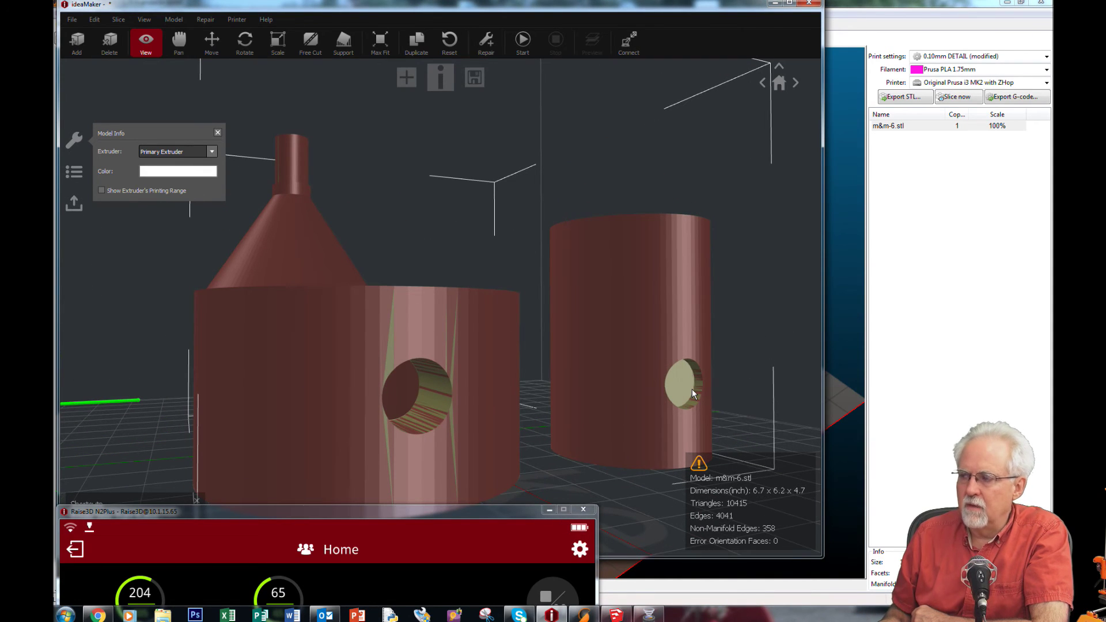